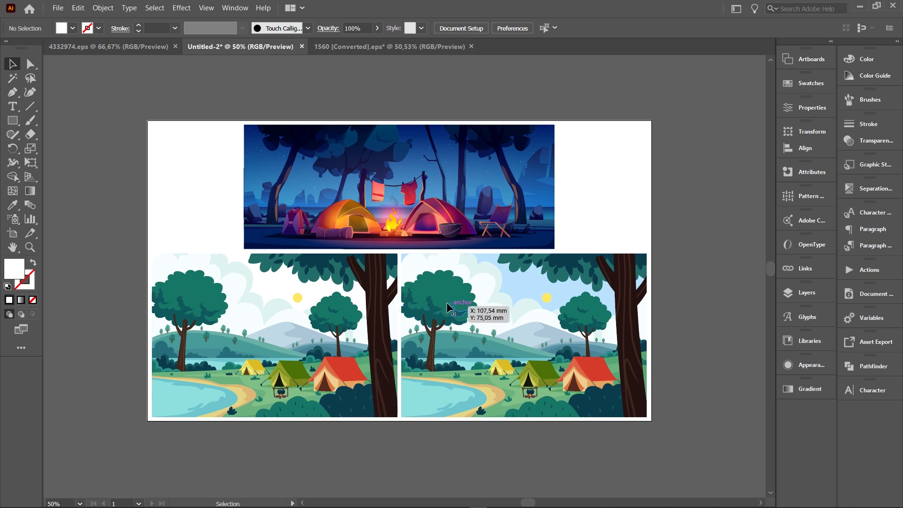
- Open Recolor Artwork for the second daytime camping illustration and arrange its window beside the artboard
click(436, 294)
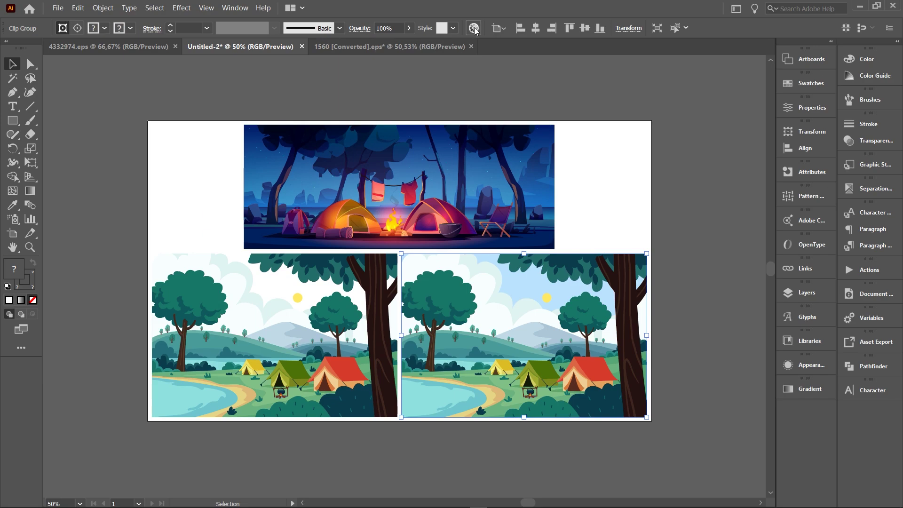
click(488, 46)
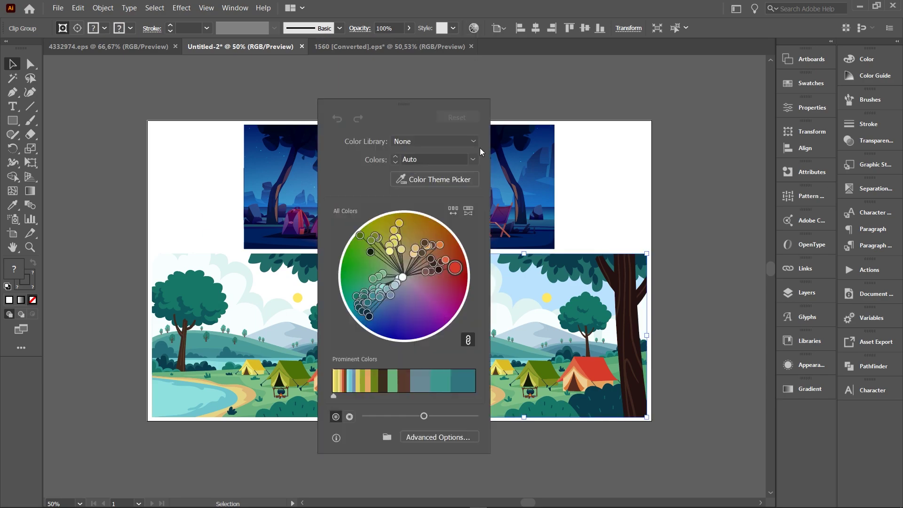
drag(362, 104, 618, 117)
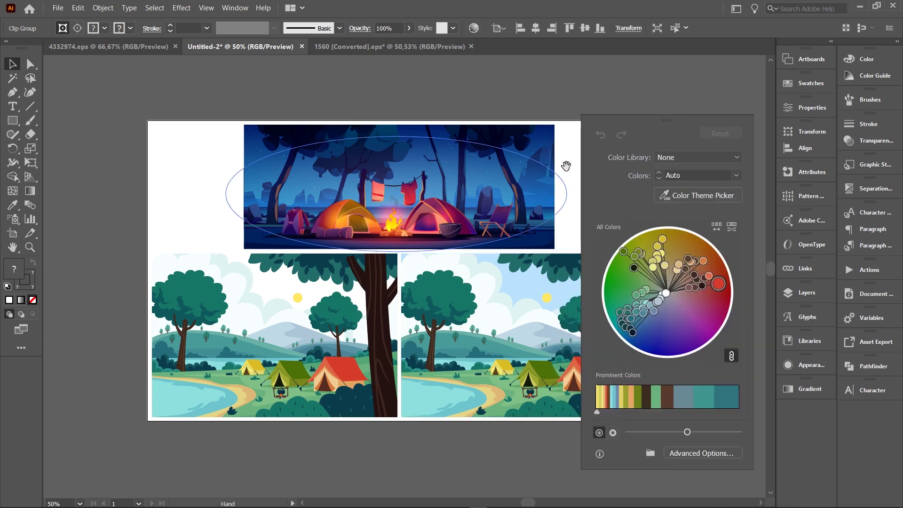
drag(566, 167, 471, 162)
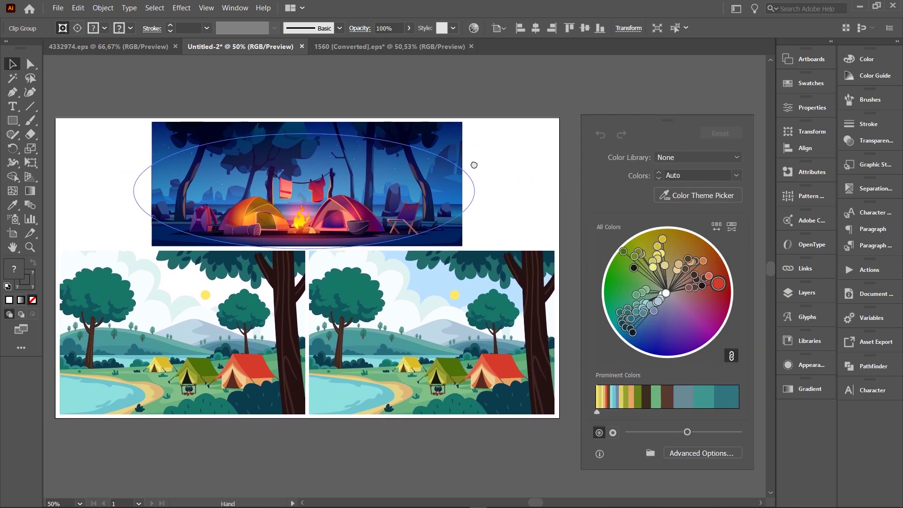
mouse_move(619, 119)
mouse_down()
mouse_move(608, 114)
mouse_move(615, 117)
mouse_up()
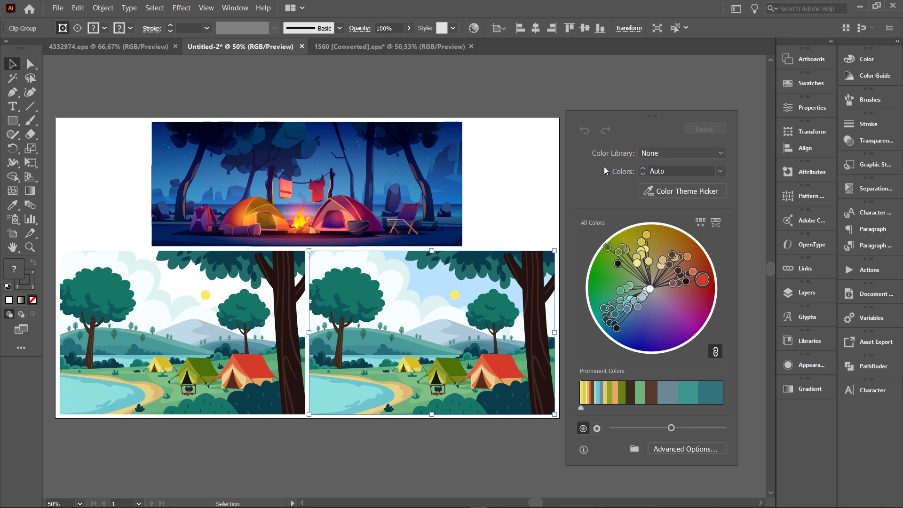
- Recolor the selected camping illustration with the Flowers color library from the Nature group
click(682, 154)
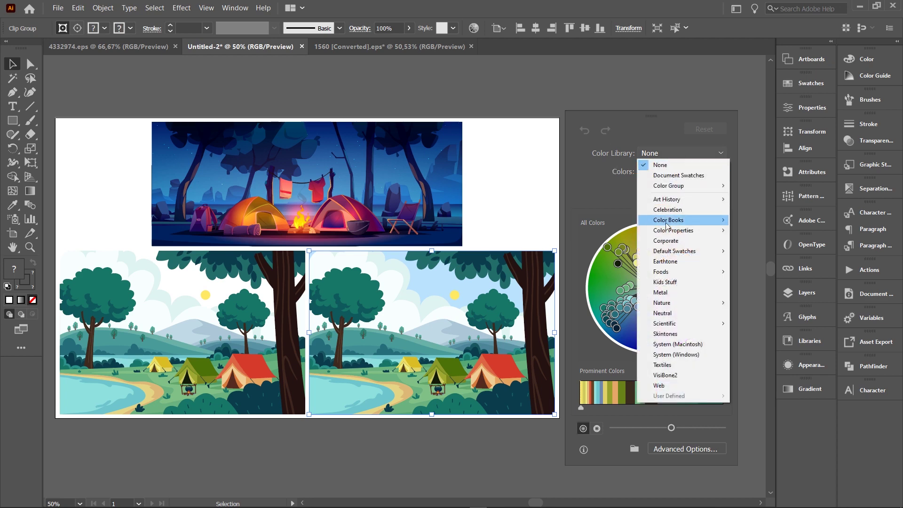
mouse_move(664, 307)
click(755, 315)
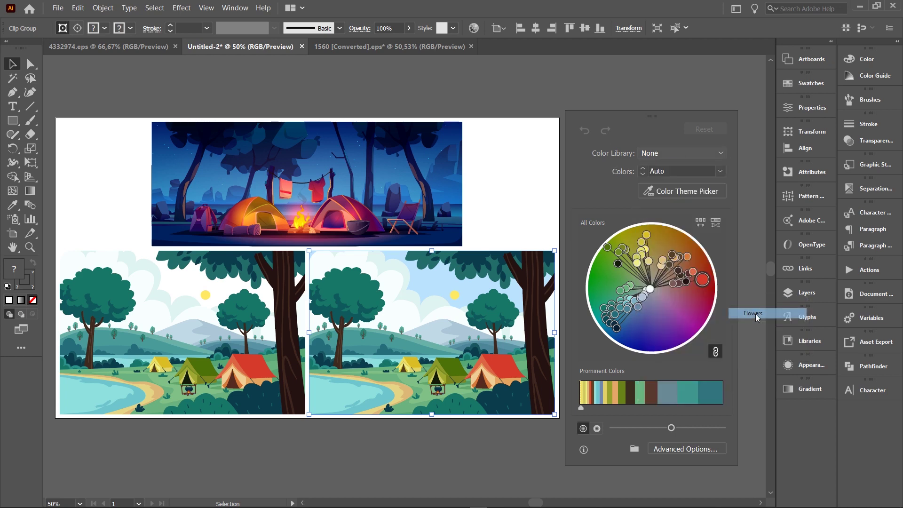
- Try the Skintones and Metal color libraries on the selected illustration, and reset its colors
click(657, 163)
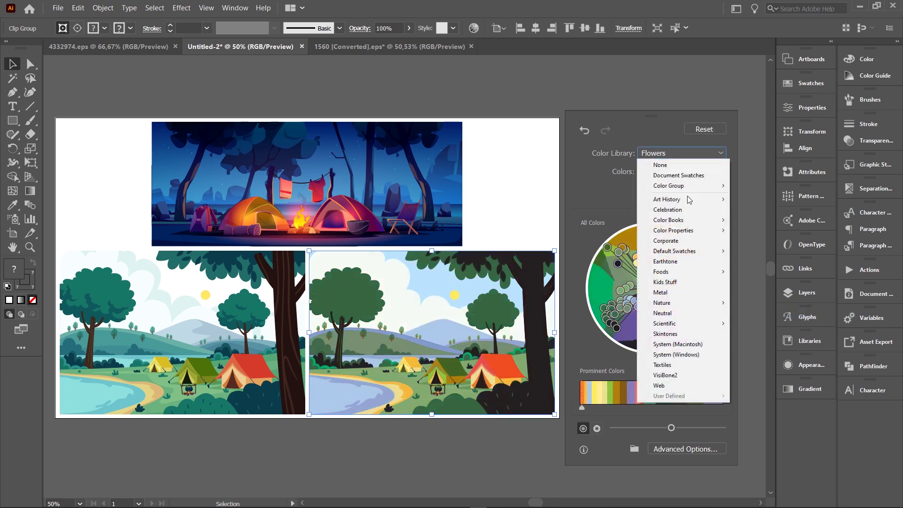
click(664, 335)
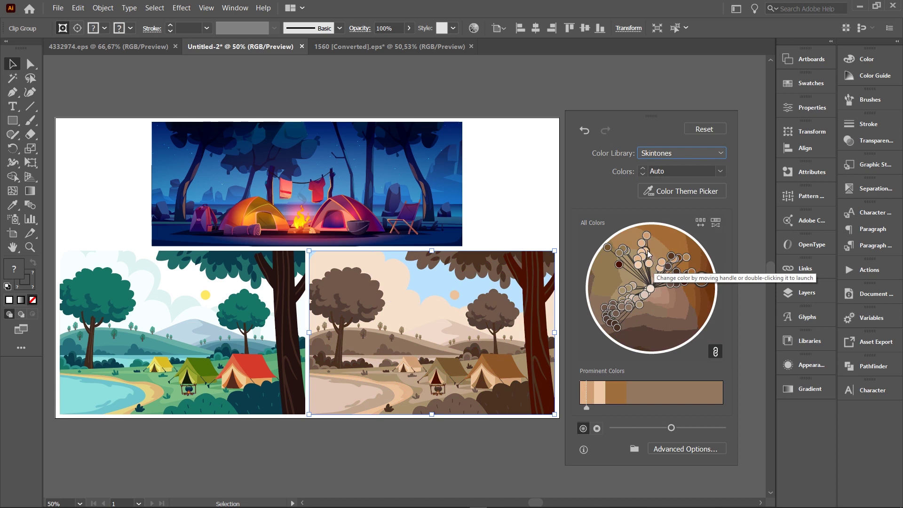
click(682, 154)
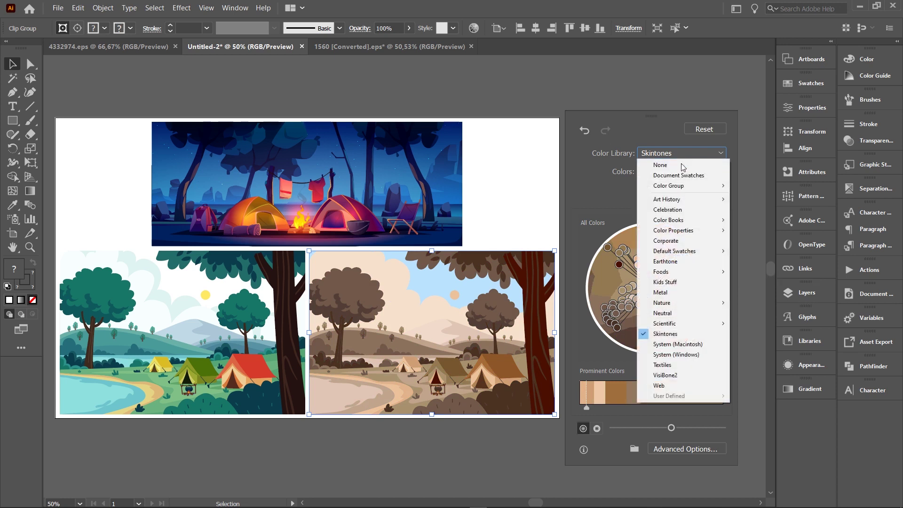
click(666, 292)
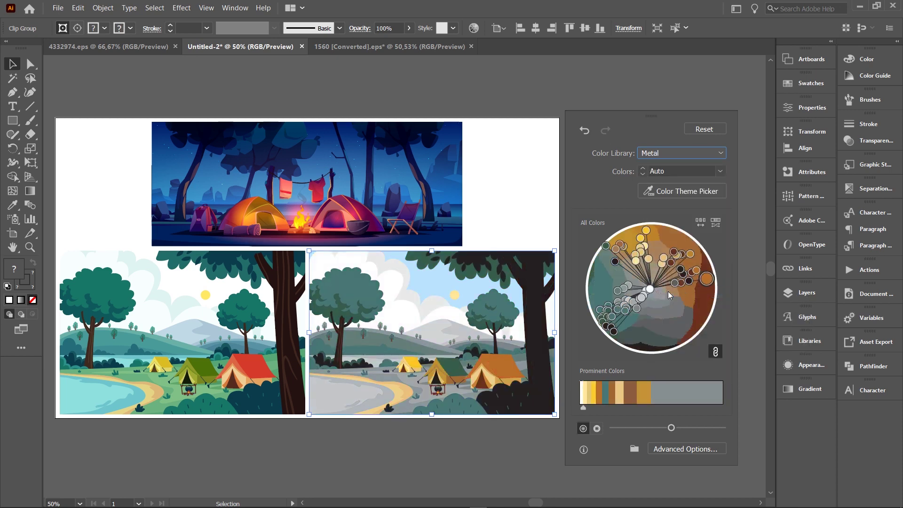
click(696, 153)
click(704, 130)
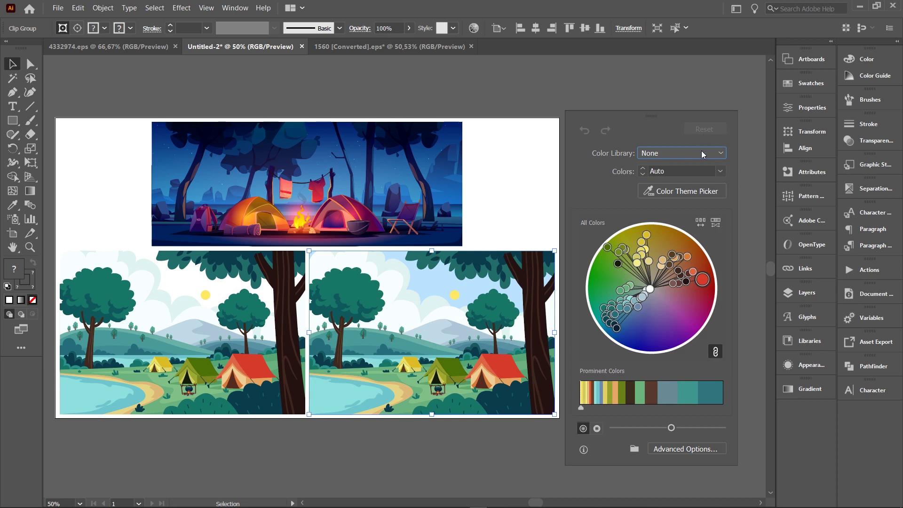
- Try reducing the selected illustration to 1 color, and restore its original colors with the color count on Auto
click(721, 171)
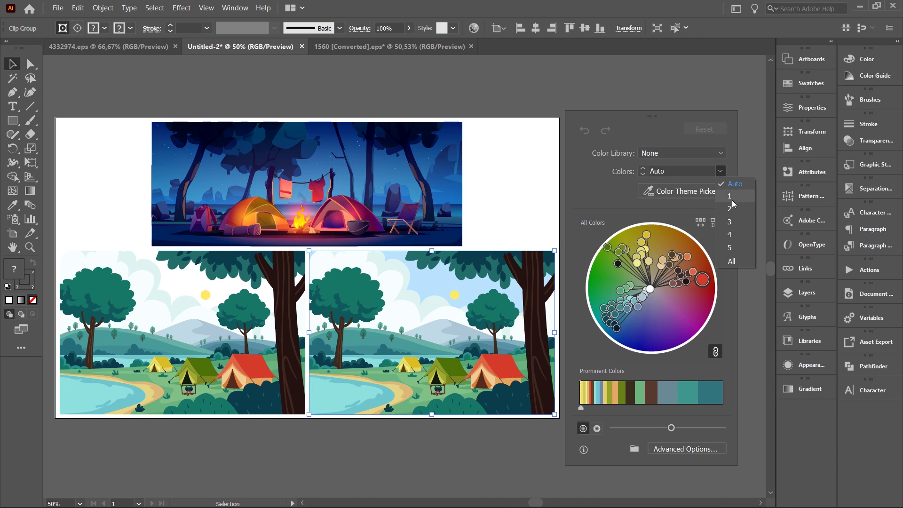
click(731, 198)
click(721, 173)
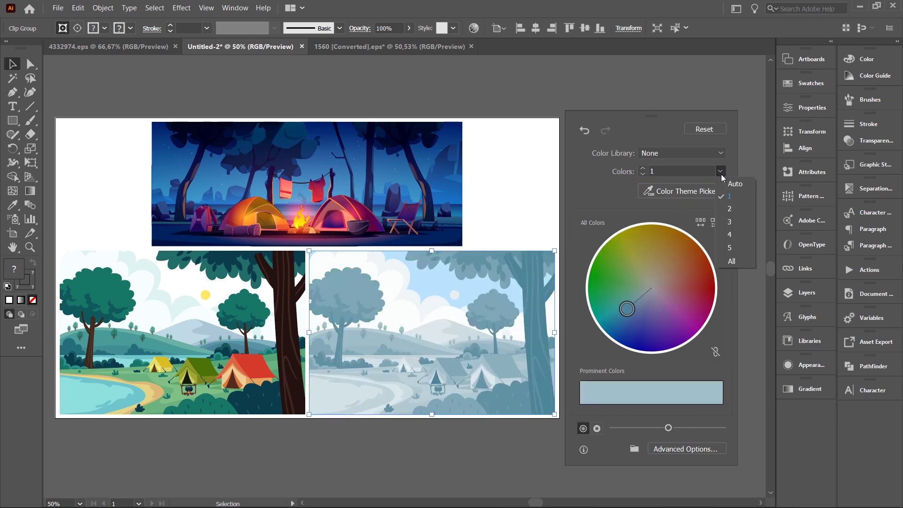
click(728, 184)
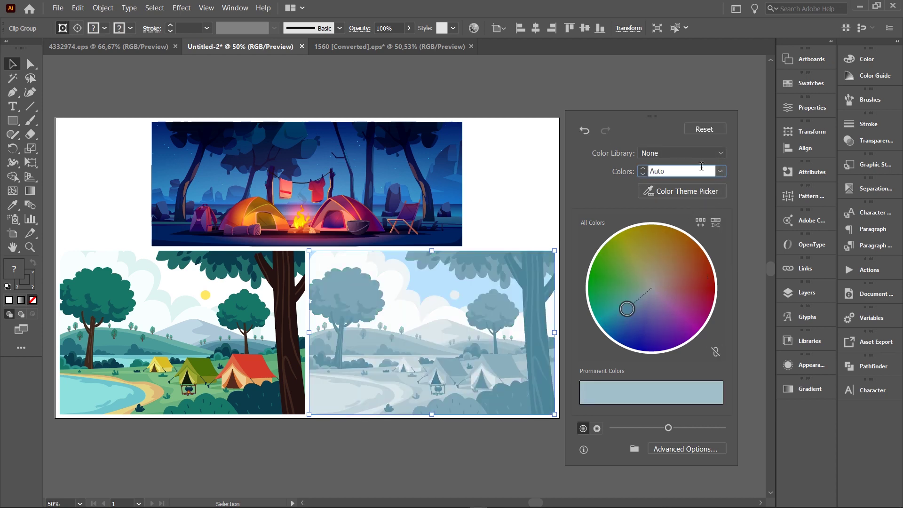
click(700, 129)
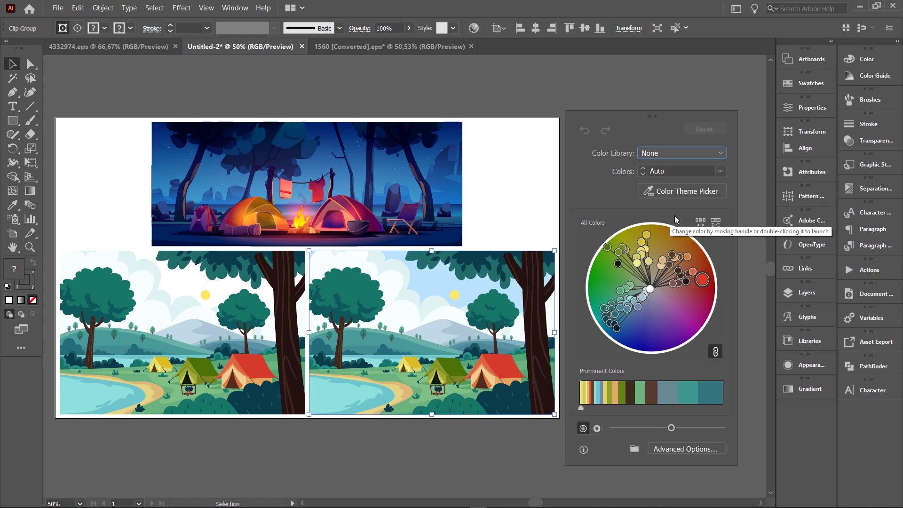
- Try the whole night campfire illustration as the color theme source for the selected artwork, and reset the colors
click(672, 190)
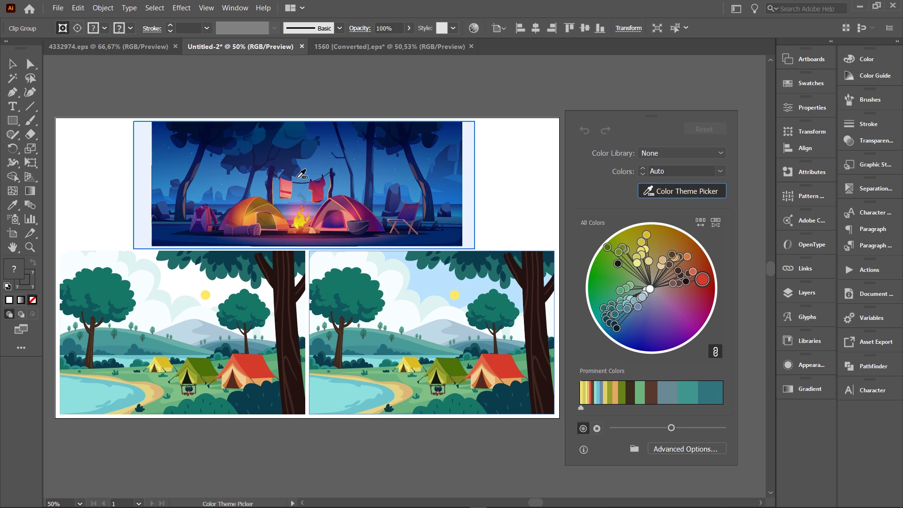
click(320, 164)
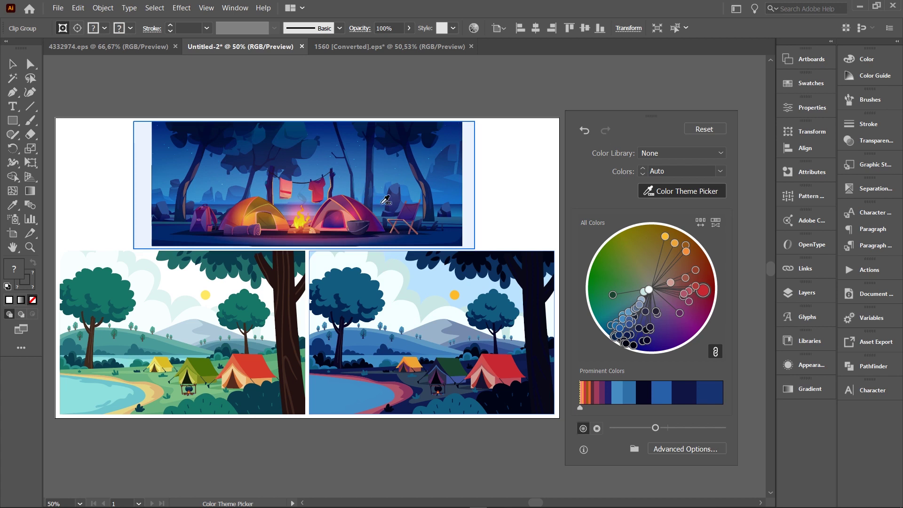
click(704, 130)
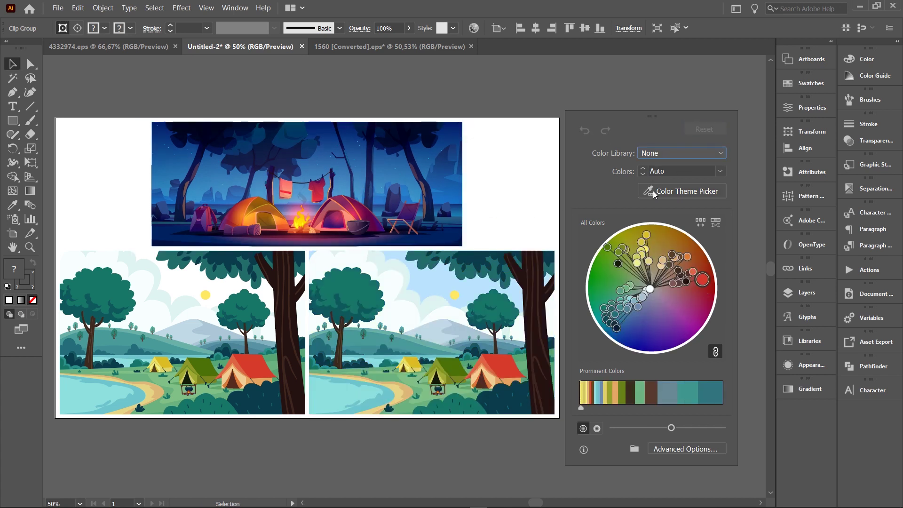
- Try a color theme sampled from only a region of the night campfire illustration, and reset the colors
click(682, 190)
mouse_move(305, 166)
mouse_down()
mouse_move(325, 205)
mouse_move(344, 207)
mouse_move(362, 178)
mouse_move(334, 162)
mouse_move(303, 181)
mouse_move(312, 194)
mouse_move(384, 218)
mouse_up()
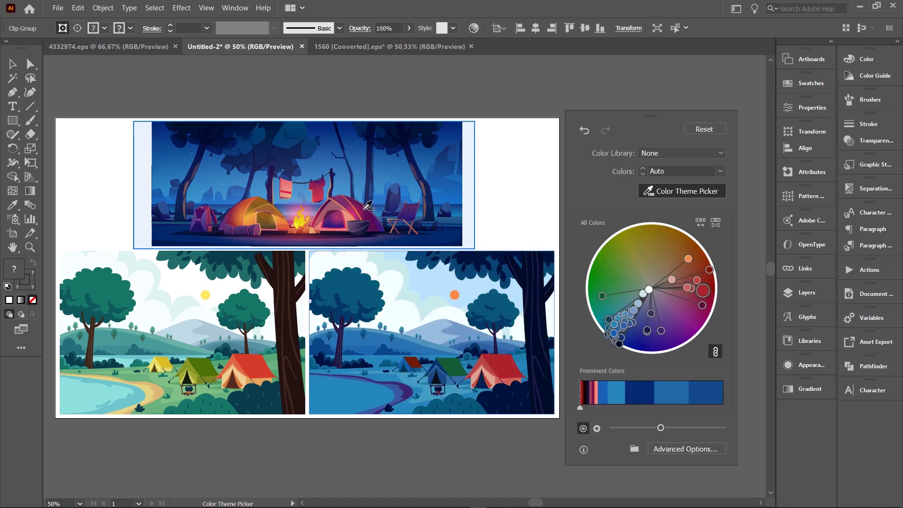
key(Escape)
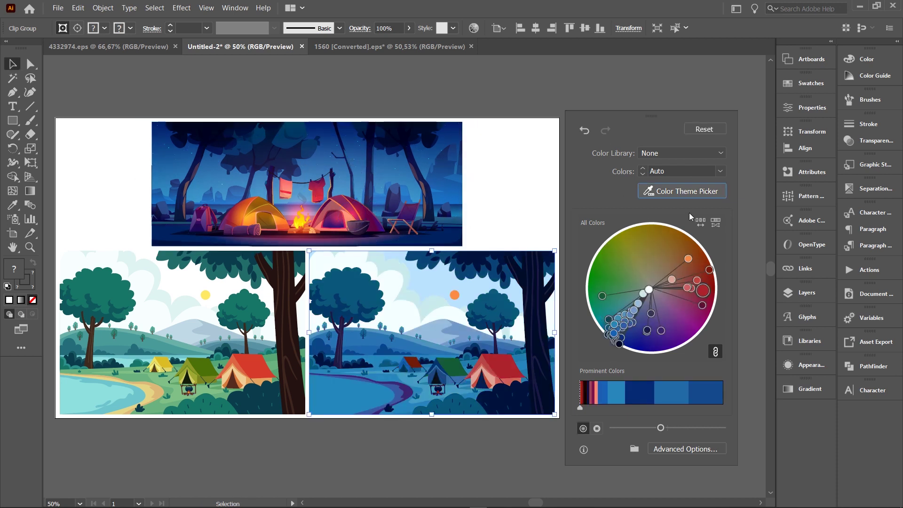
click(687, 192)
click(703, 131)
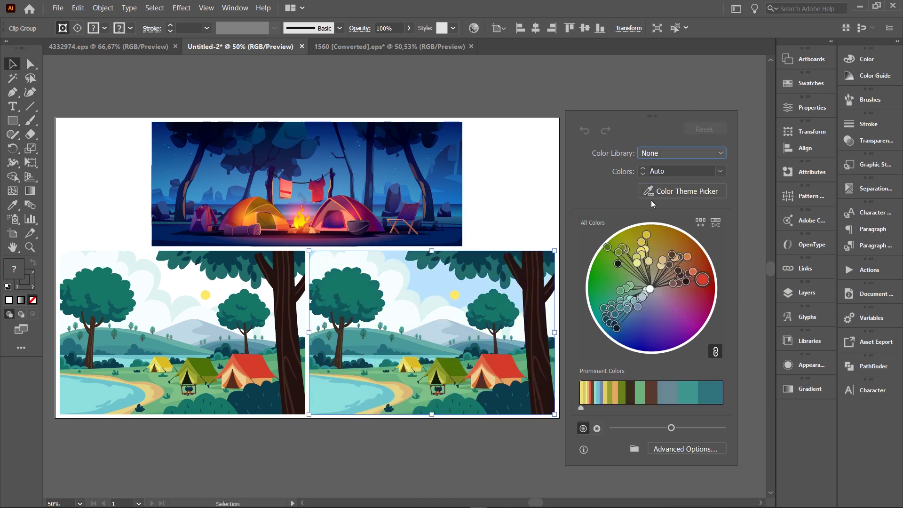
- Try a color theme from another sampled area that includes part of the night campfire illustration, and reset the colors
click(687, 190)
mouse_move(362, 187)
mouse_down()
mouse_move(316, 187)
mouse_move(300, 232)
mouse_move(390, 243)
mouse_move(429, 231)
mouse_move(429, 200)
mouse_move(418, 191)
mouse_move(349, 184)
mouse_up()
drag(442, 244, 443, 244)
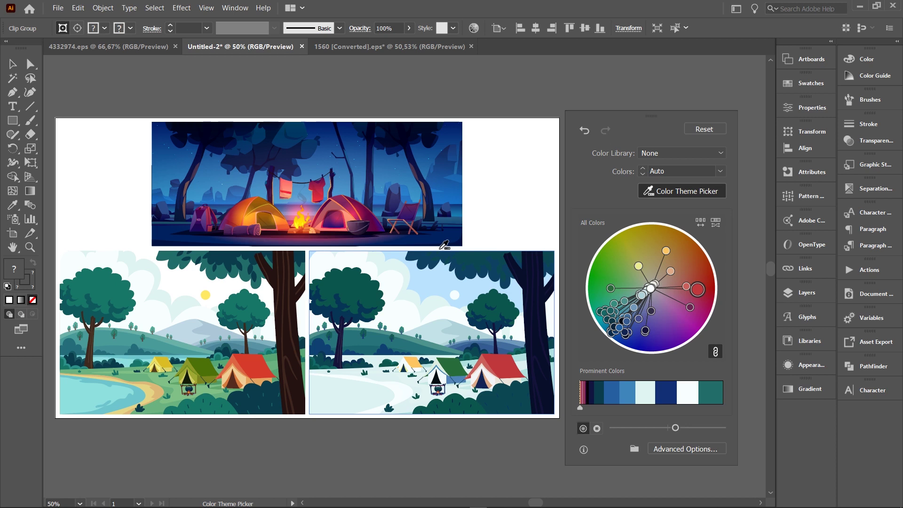
click(703, 195)
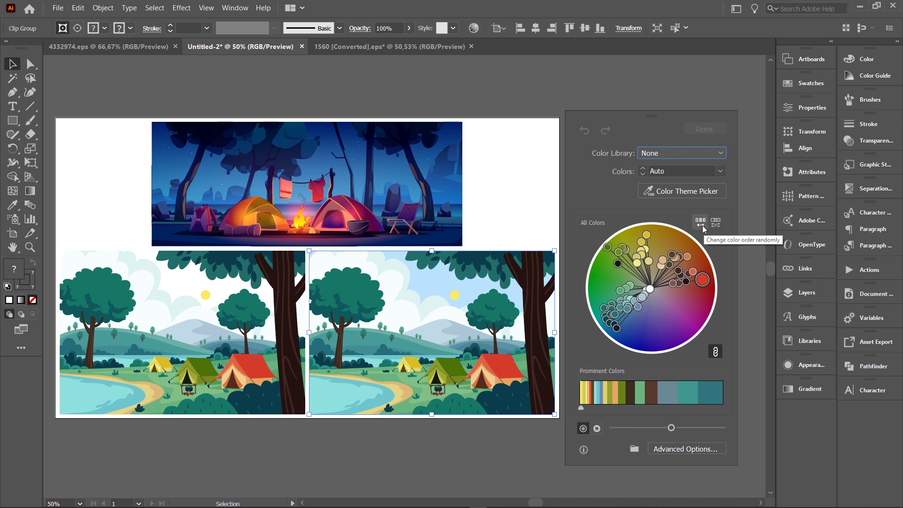
- Try random color order and random saturation and brightness variations on the selected illustration, resetting its colors after each
click(702, 224)
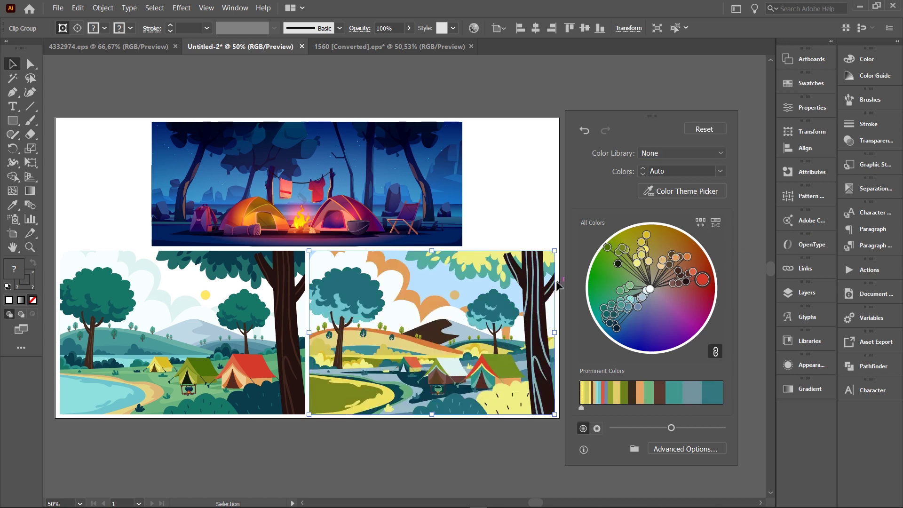
click(712, 132)
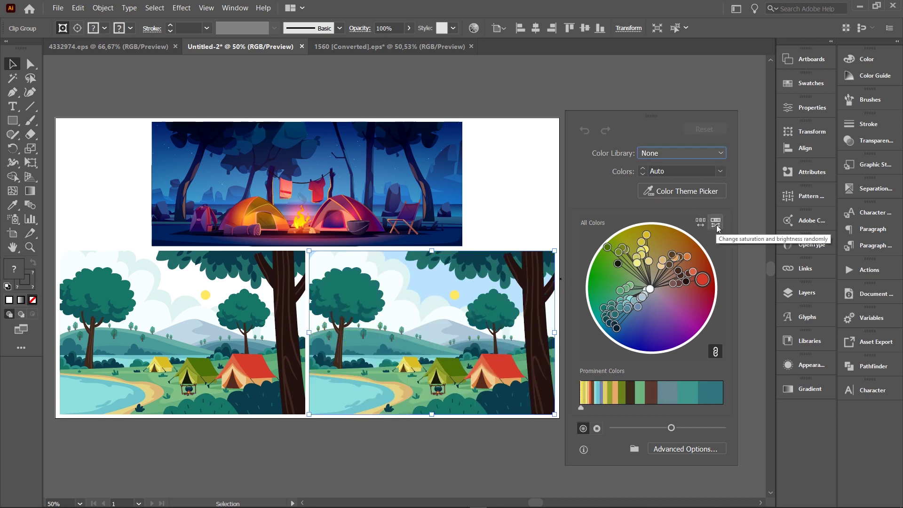
click(715, 225)
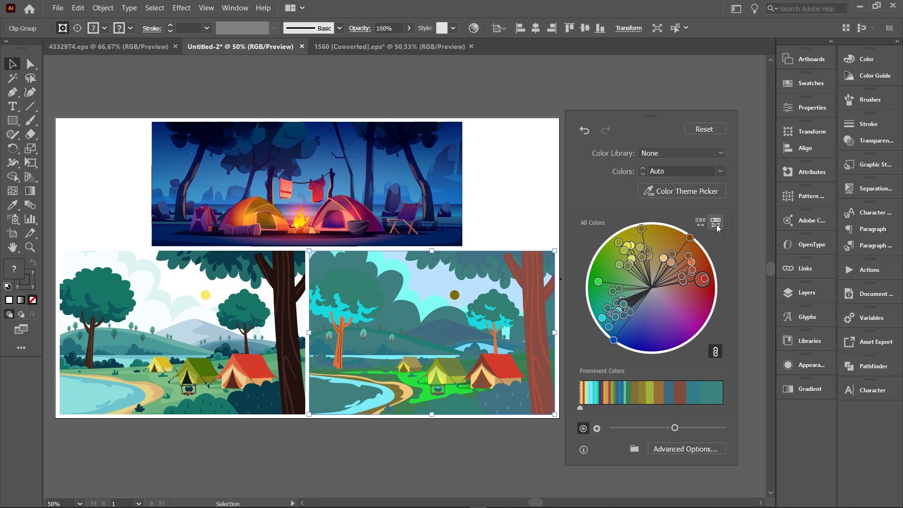
click(716, 225)
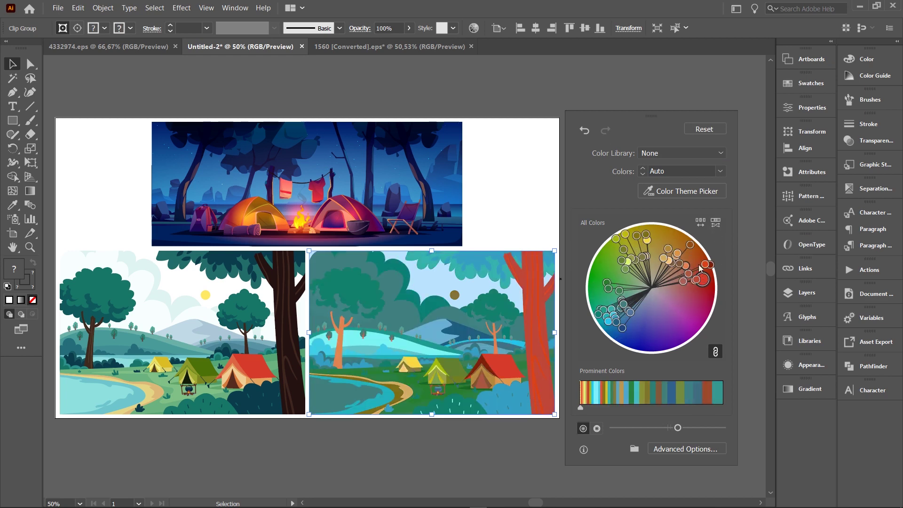
click(704, 129)
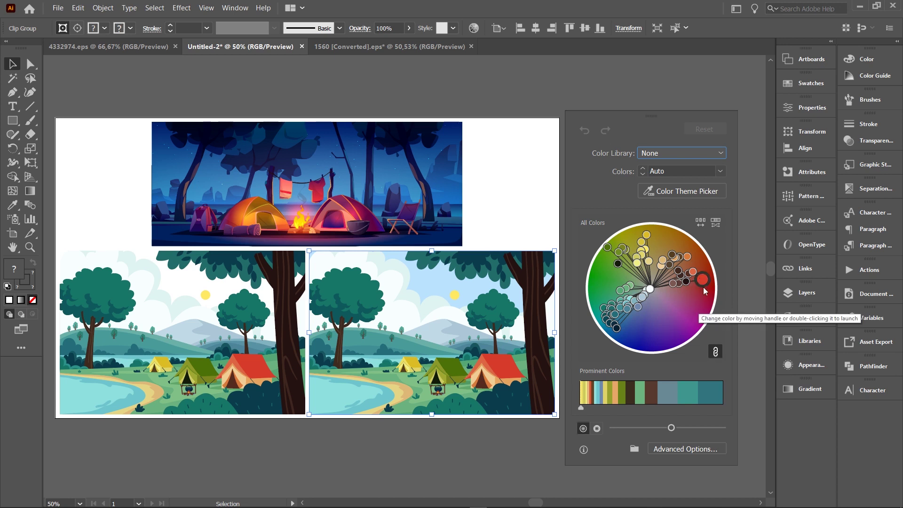
- Rotate the linked harmony colors on the wheel until the red tent turns green, and unlink the colors
drag(703, 289, 611, 299)
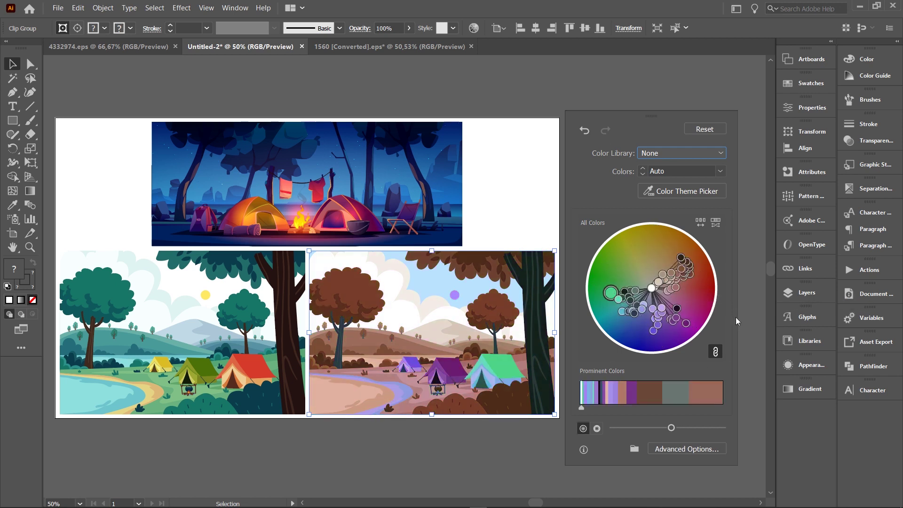
click(716, 355)
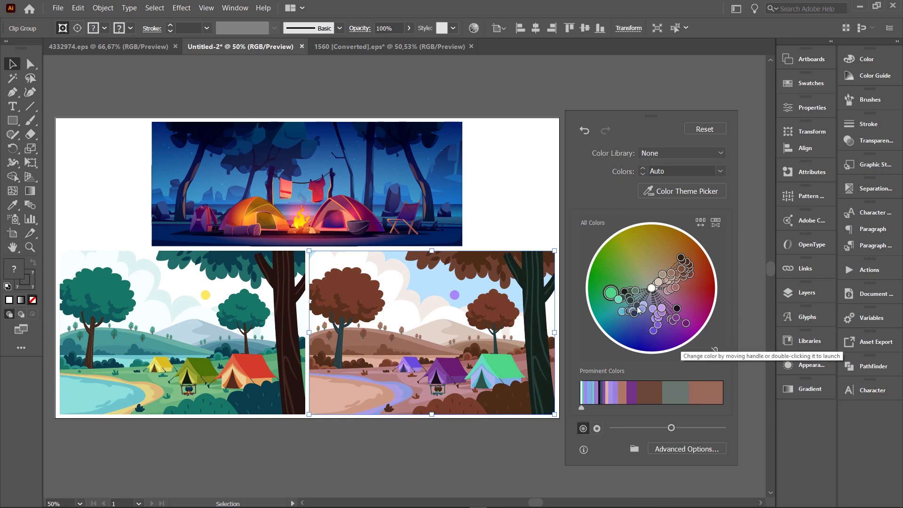
- Shift the large tent's green slightly and move one brown shade to green independently on the color wheel
mouse_move(611, 293)
mouse_down()
mouse_move(613, 277)
mouse_move(642, 244)
mouse_move(609, 293)
mouse_up()
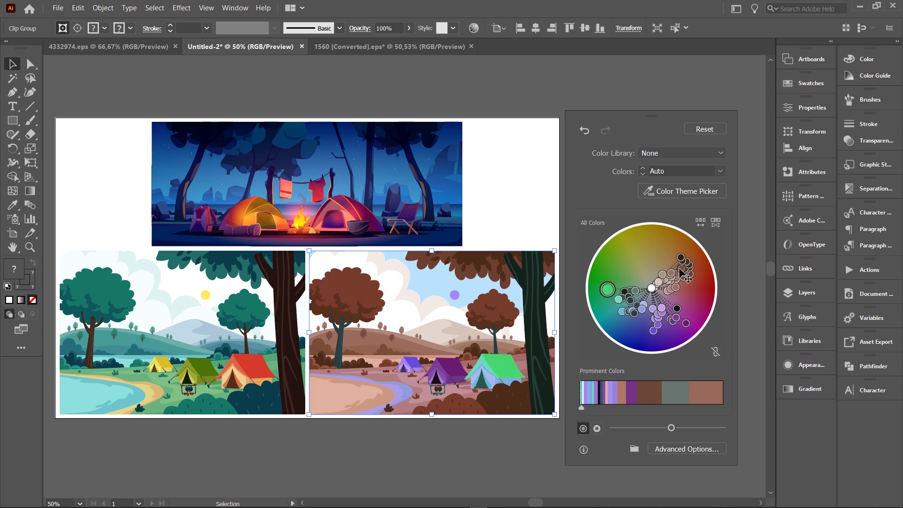
drag(680, 268, 612, 278)
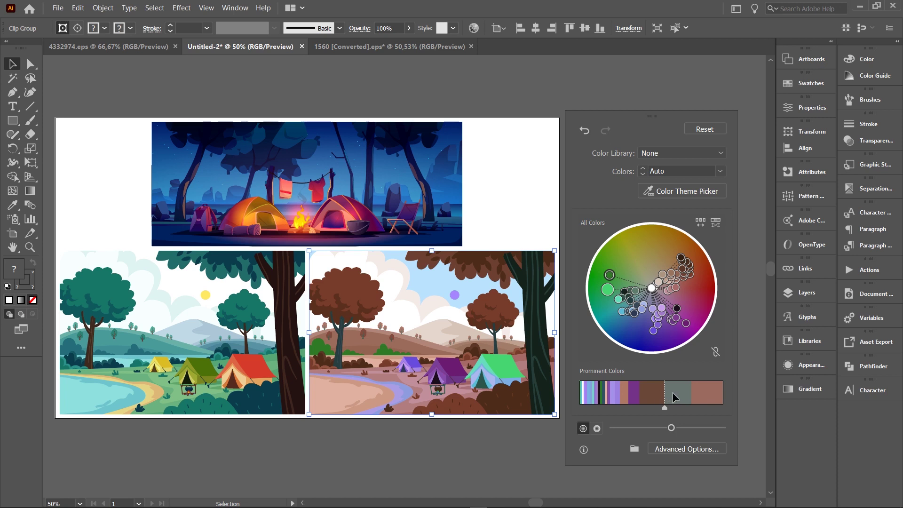
- Adjust the prominent color weights, widening the gray-green patch and making purple the dominant color
drag(664, 408, 641, 408)
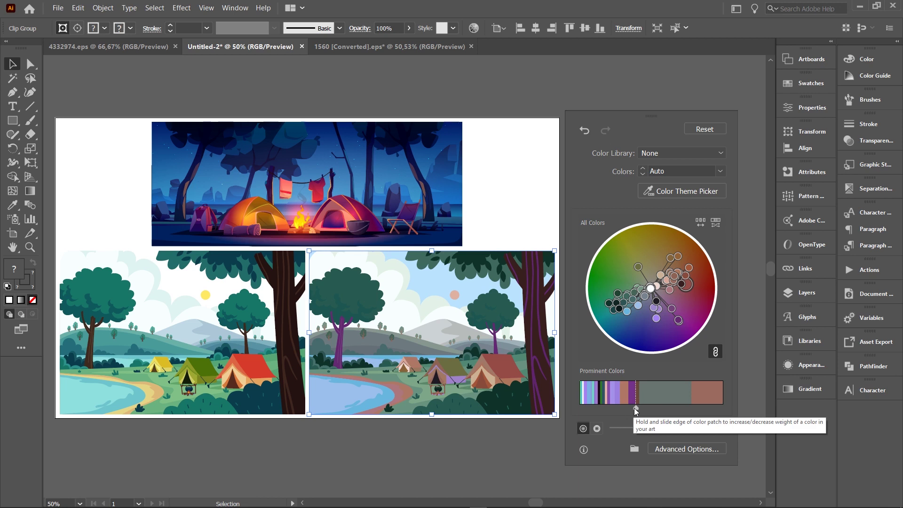
drag(634, 408, 702, 410)
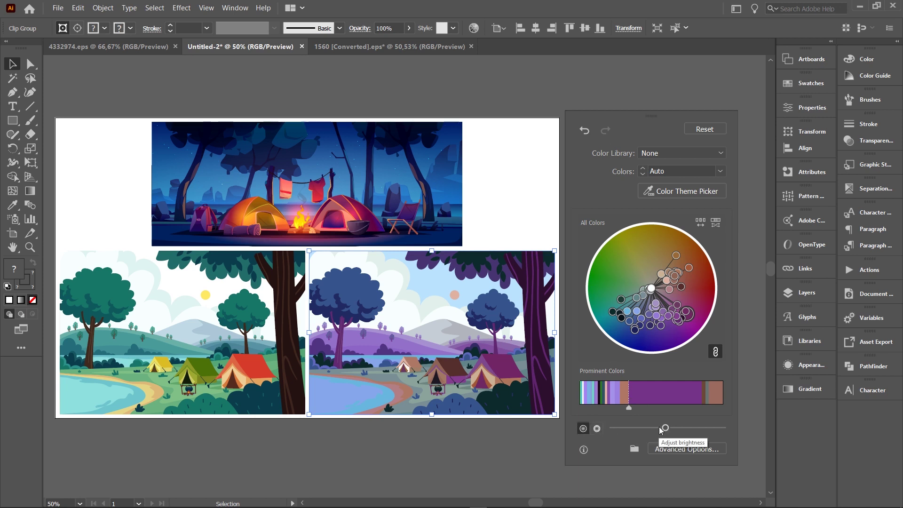
- Try darkening and brightening all colors of the selected illustration, and lower their saturation slightly
drag(665, 428, 623, 427)
click(691, 428)
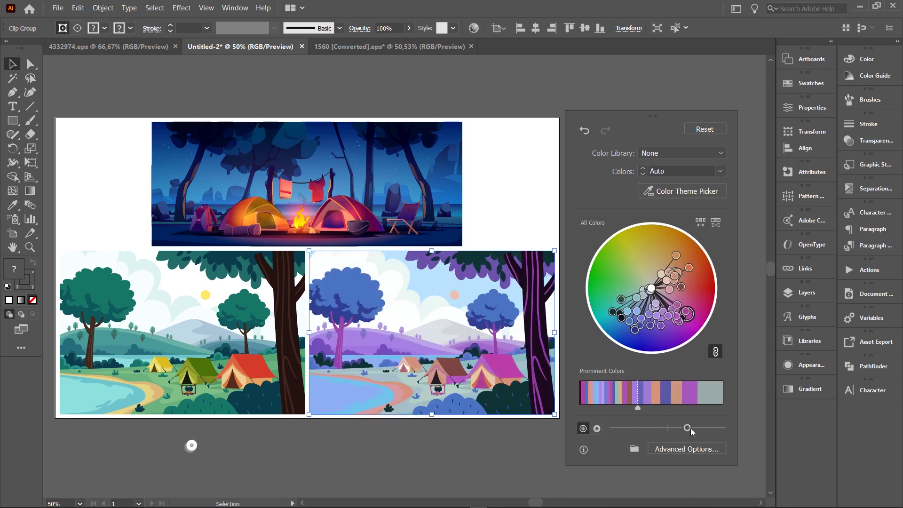
click(597, 428)
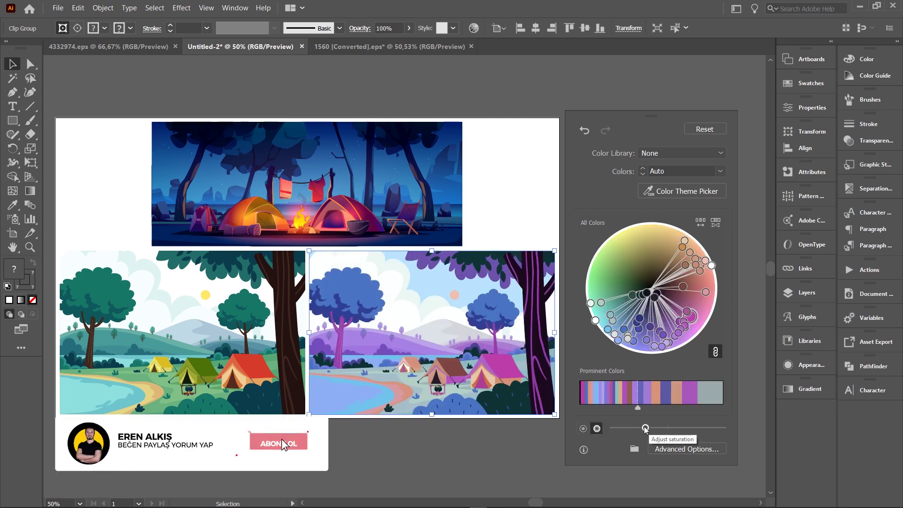
mouse_move(646, 428)
mouse_down()
mouse_move(686, 428)
mouse_move(636, 428)
mouse_up()
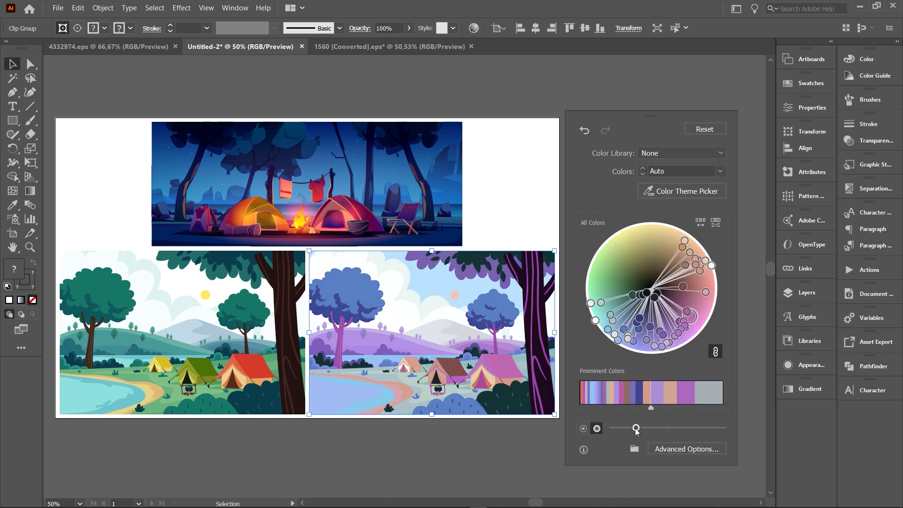
click(682, 310)
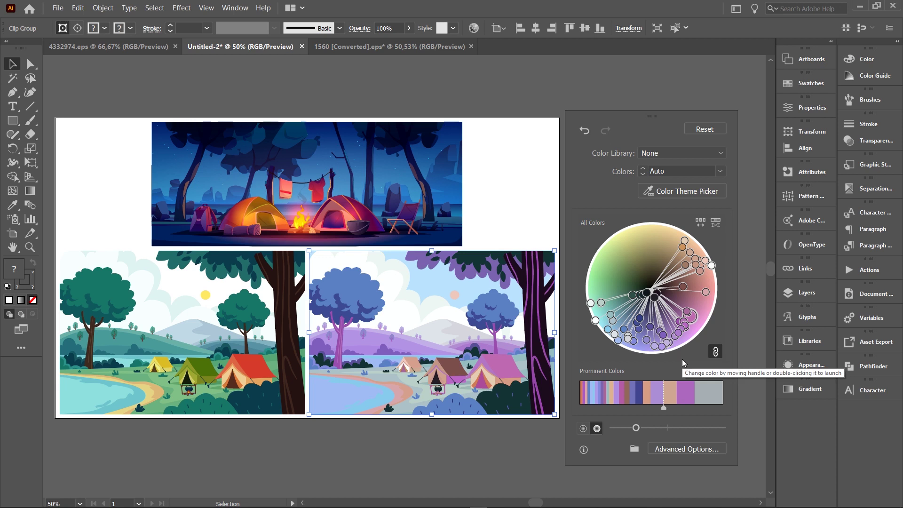
- Examine the current-to-new color assignments in the advanced recolor options, and cancel the recoloring and deselect the illustration
click(683, 450)
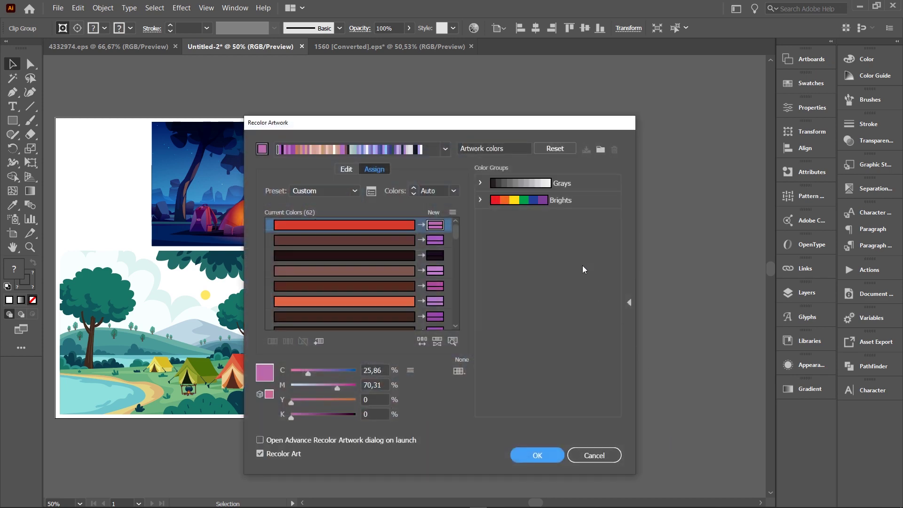
drag(421, 125, 430, 72)
scroll(397, 235, down, 10)
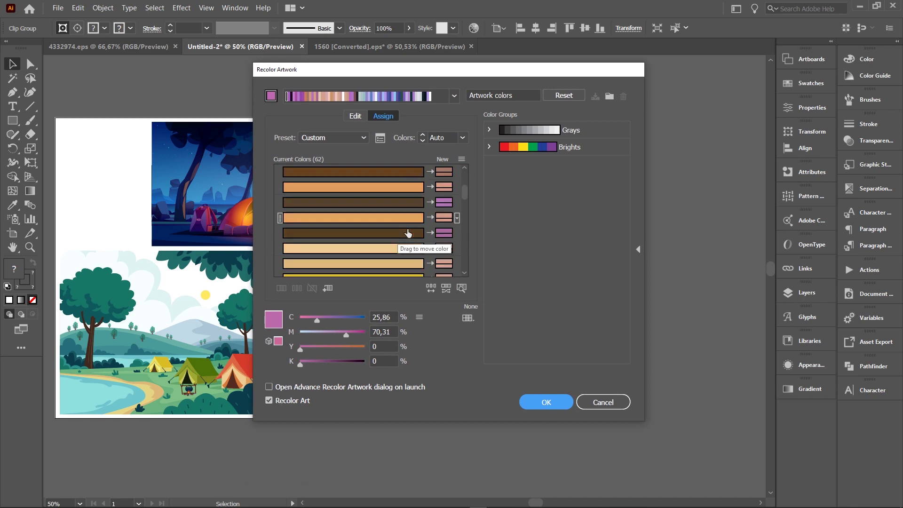
scroll(397, 232, up, 10)
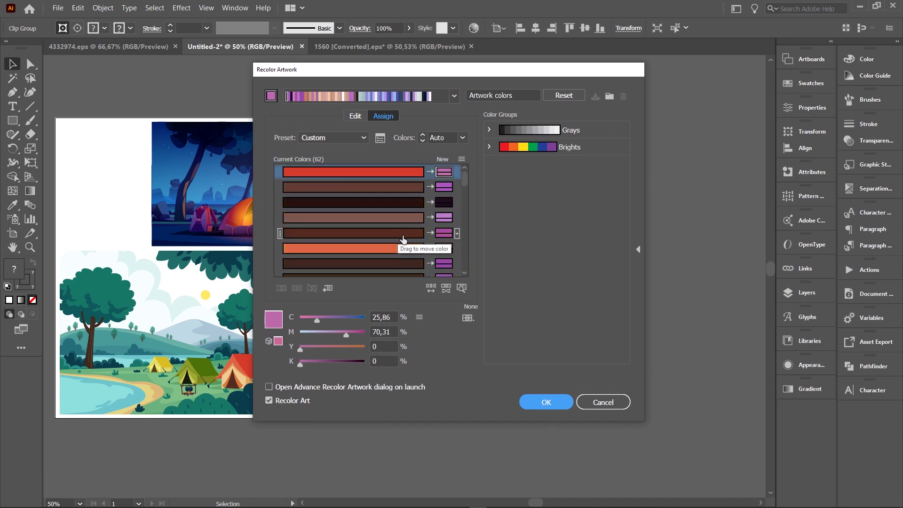
click(598, 403)
click(504, 196)
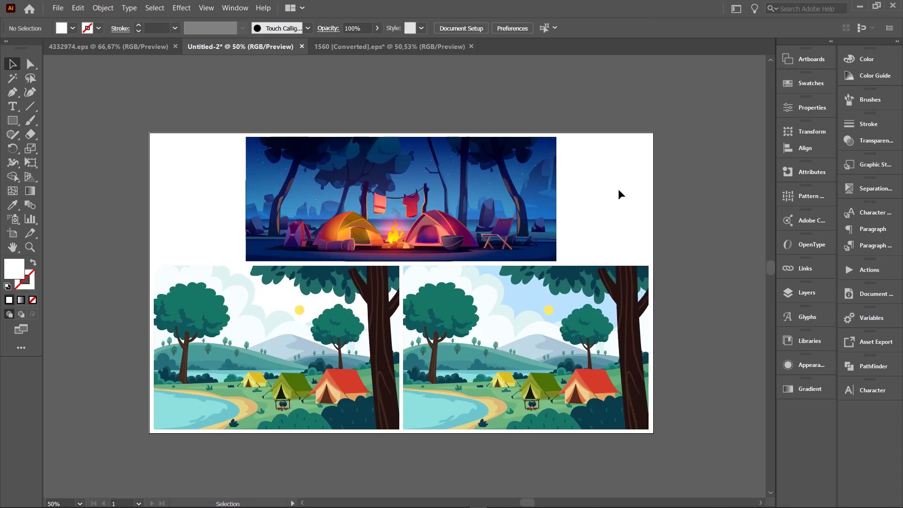